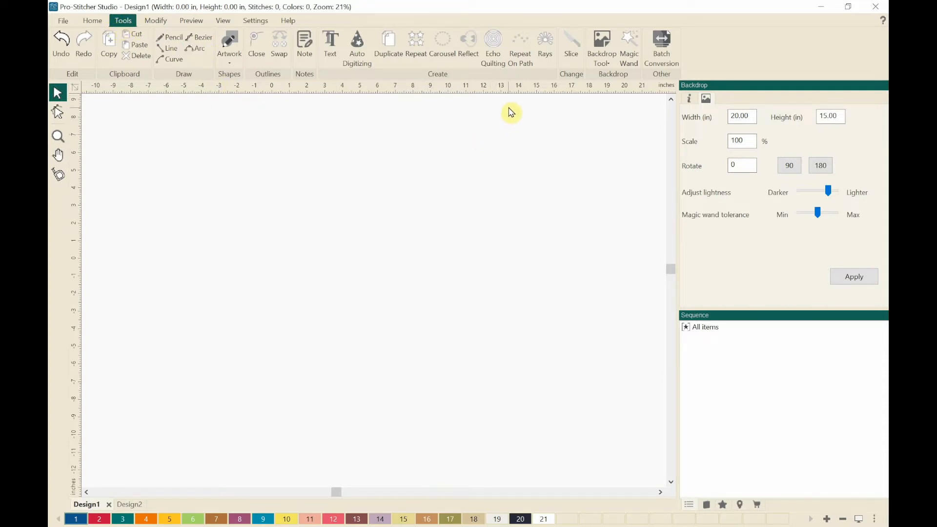
Step: Load the patchwork-quilt image from the Backdrop folder as the design backdrop
click(607, 68)
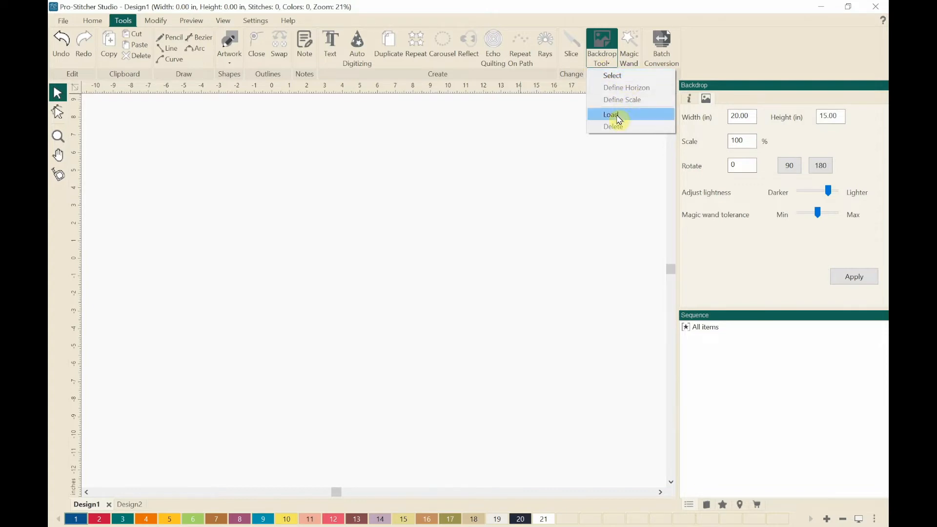
click(626, 77)
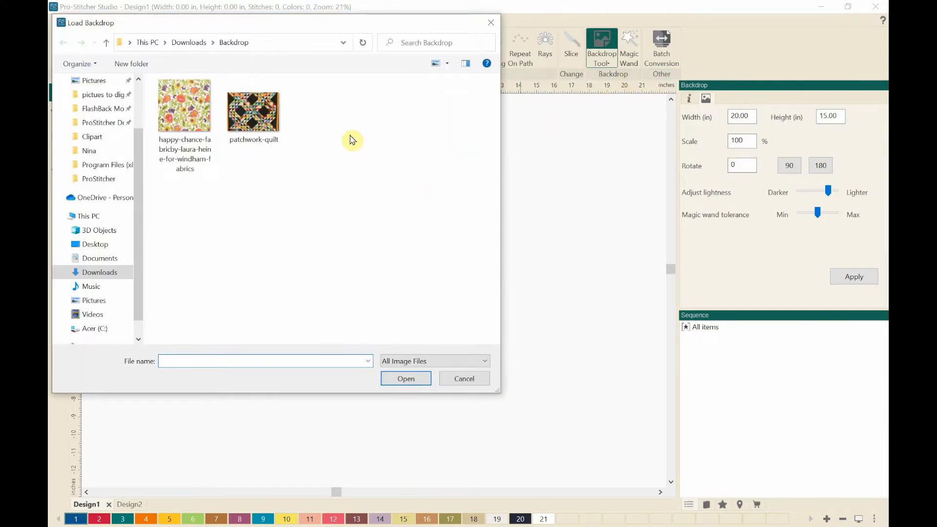
double_click(251, 119)
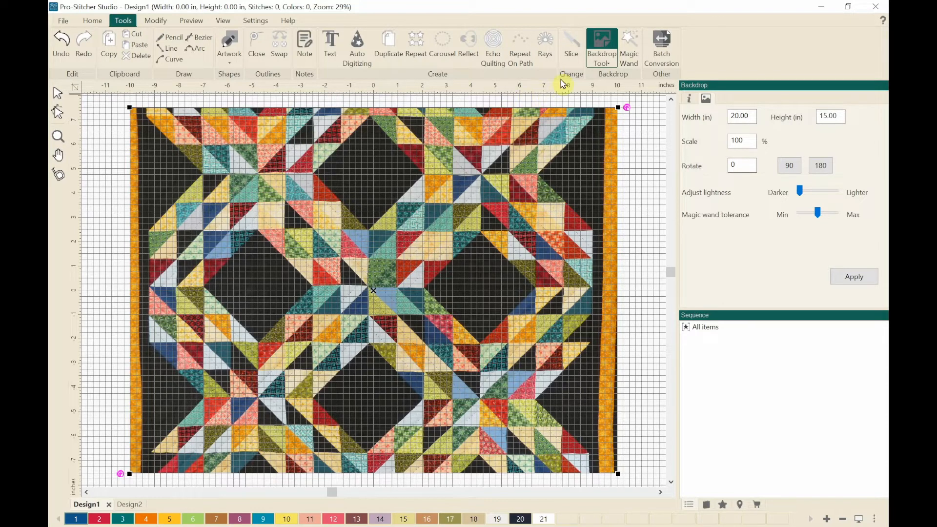
Step: Define a slightly slanted horizon line across the upper part of the quilt backdrop, and undo the rotation
click(610, 65)
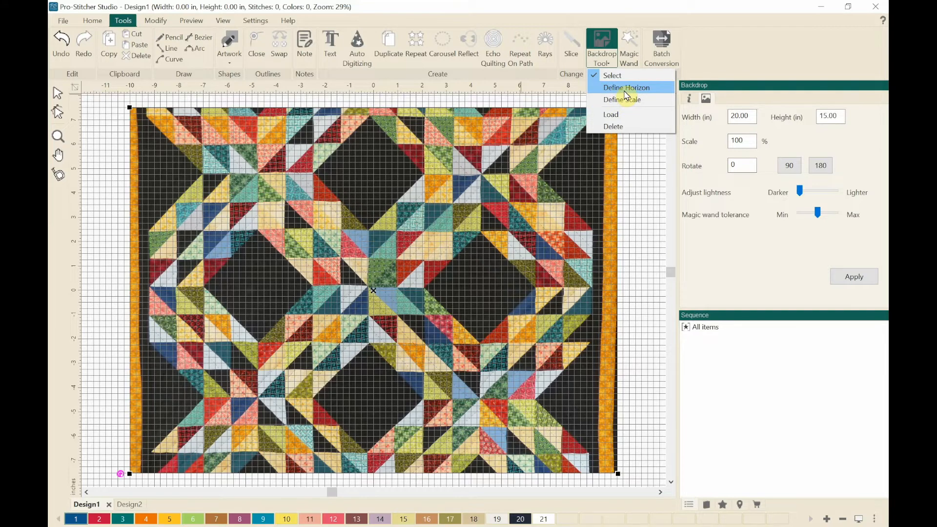
click(656, 93)
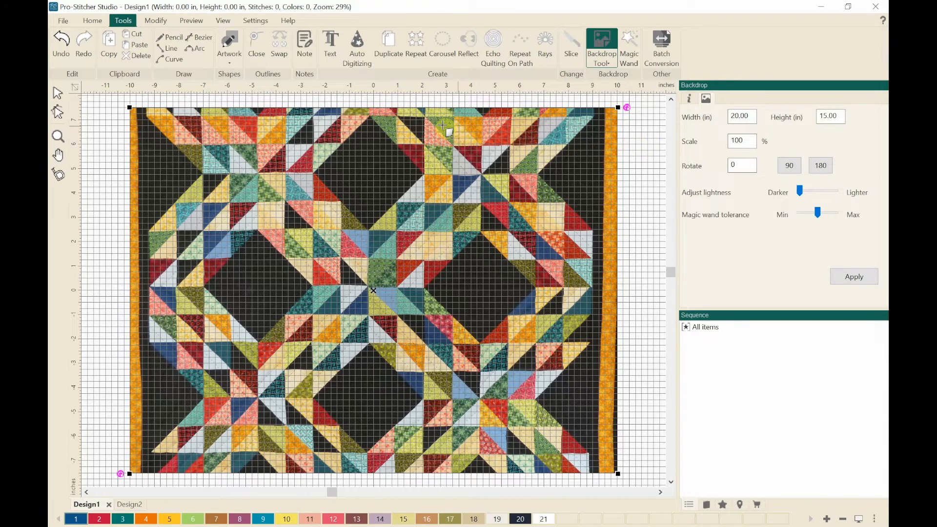
click(124, 120)
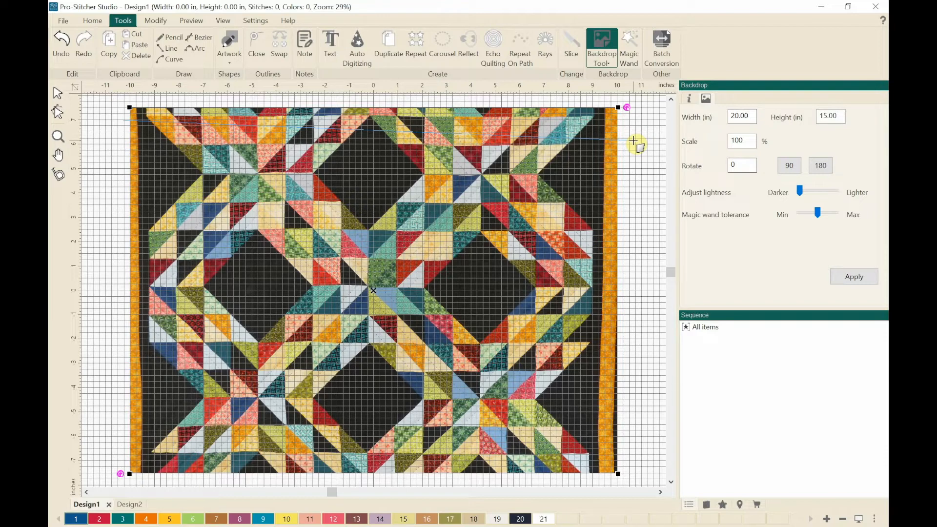
click(633, 141)
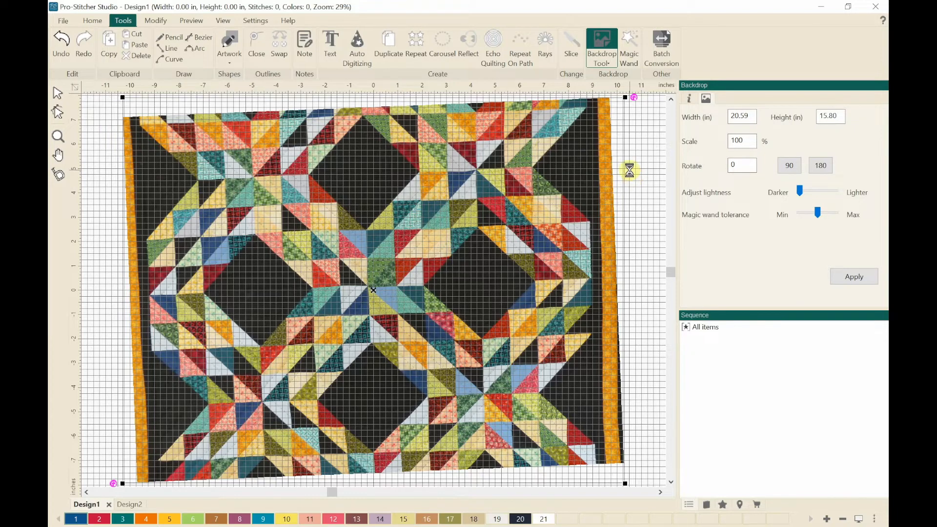
key(ctrl+z)
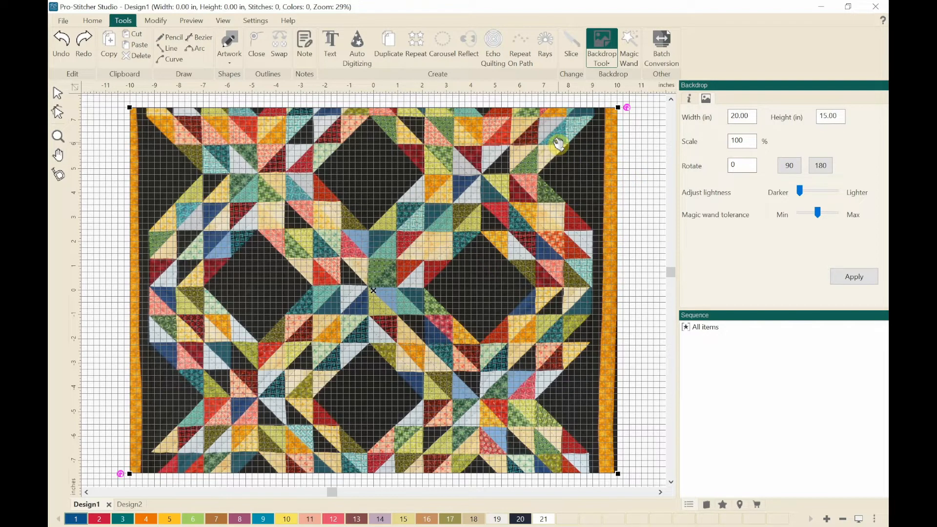
Step: Hide the grid over the quilt backdrop
right_click(405, 91)
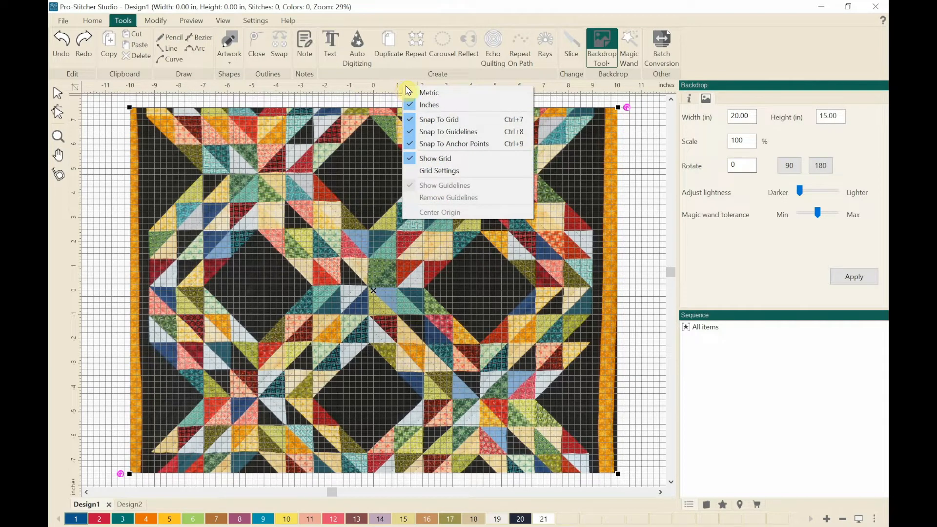
click(473, 163)
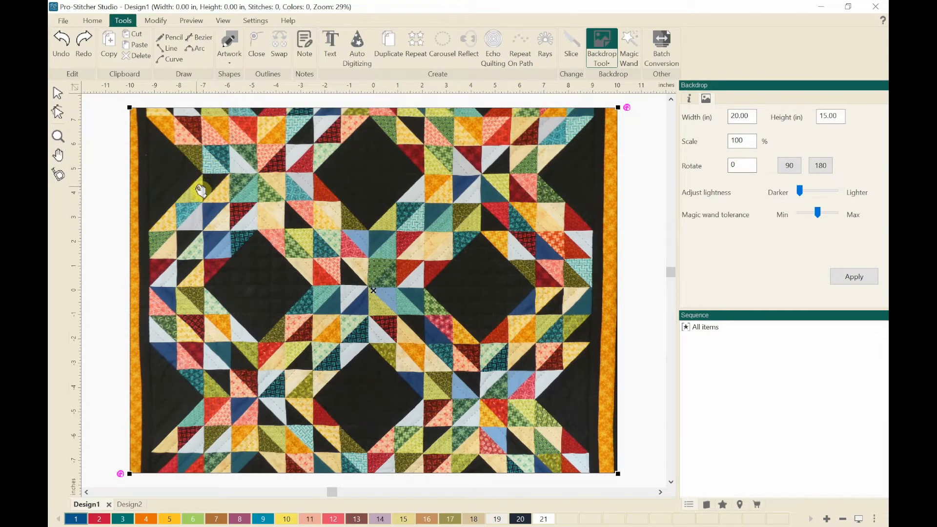
scroll(201, 193, down, 2)
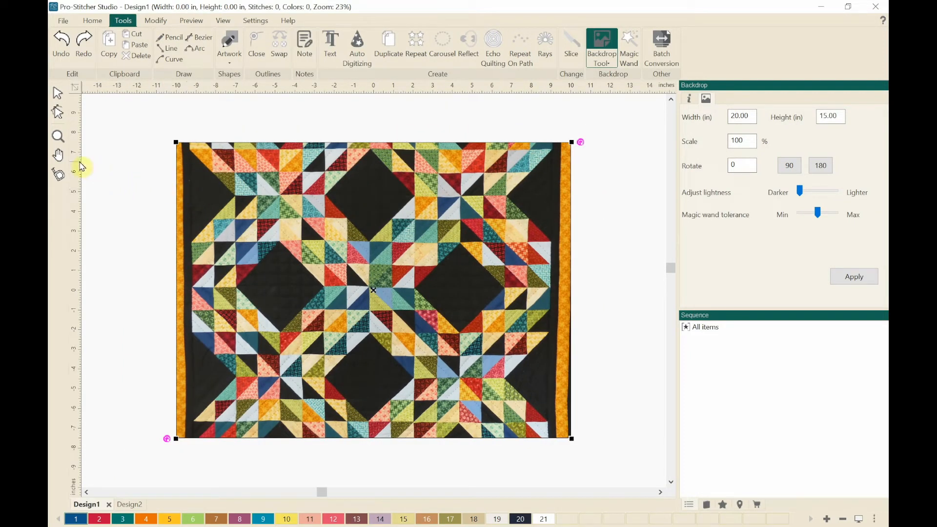
click(59, 156)
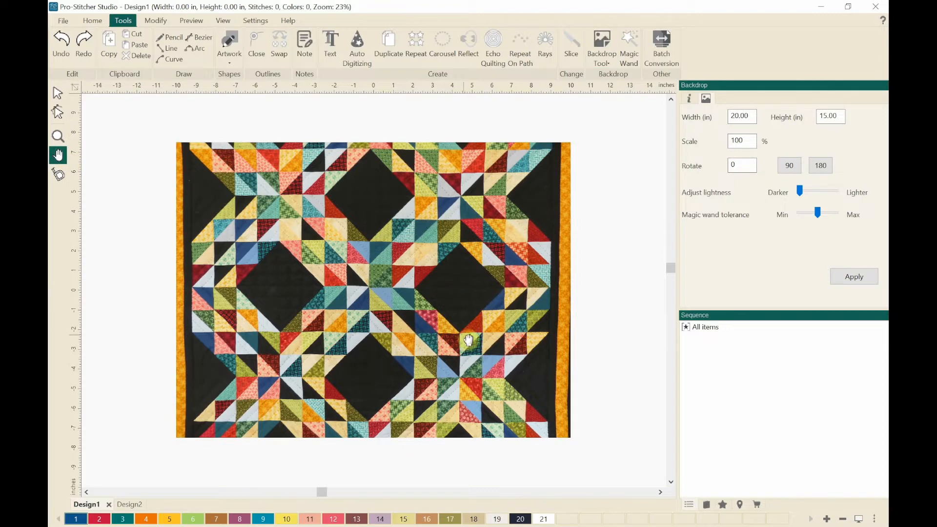
drag(459, 326, 378, 326)
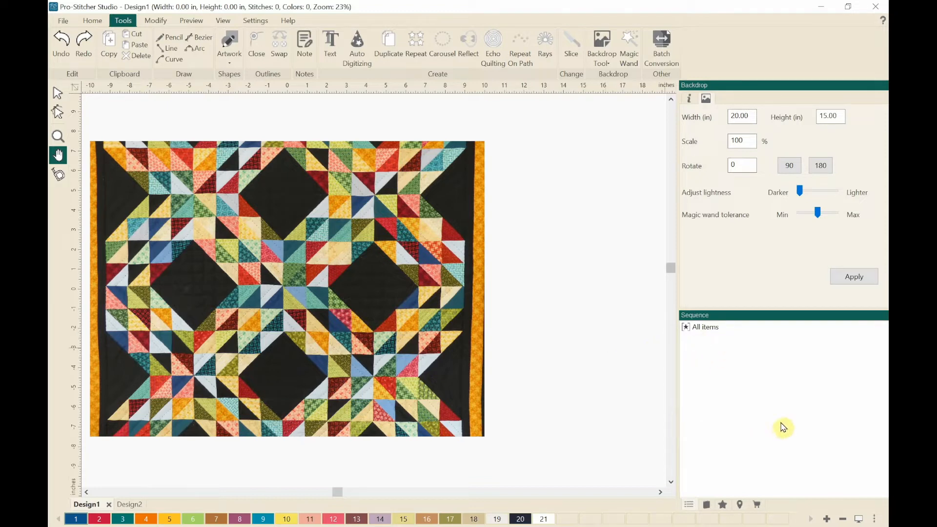
Step: Place one Denali 2 block from the Anne Bright design folder in the empty area beside the quilt's upper right
click(706, 504)
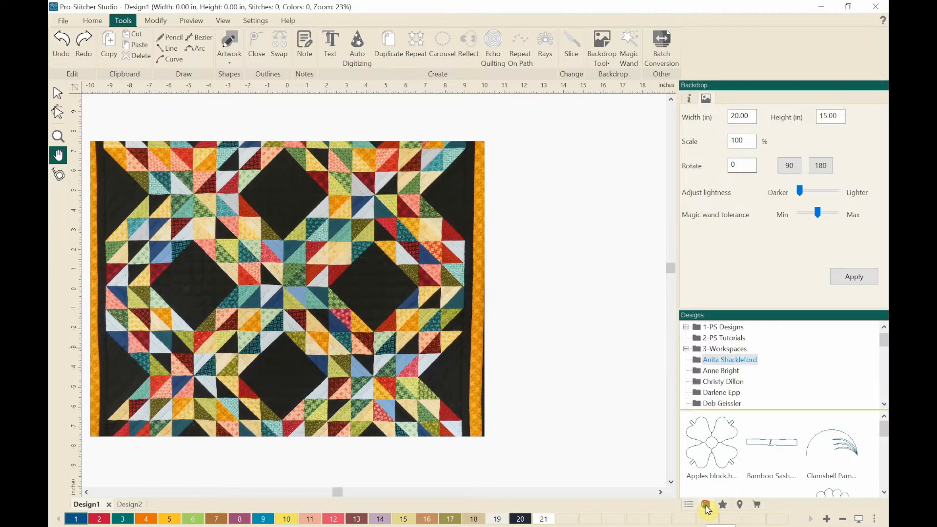
click(708, 372)
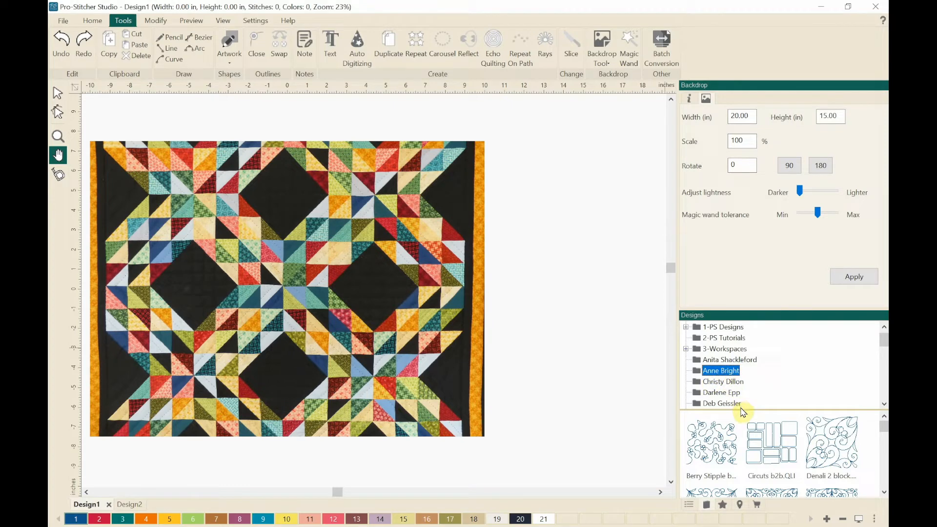
click(830, 455)
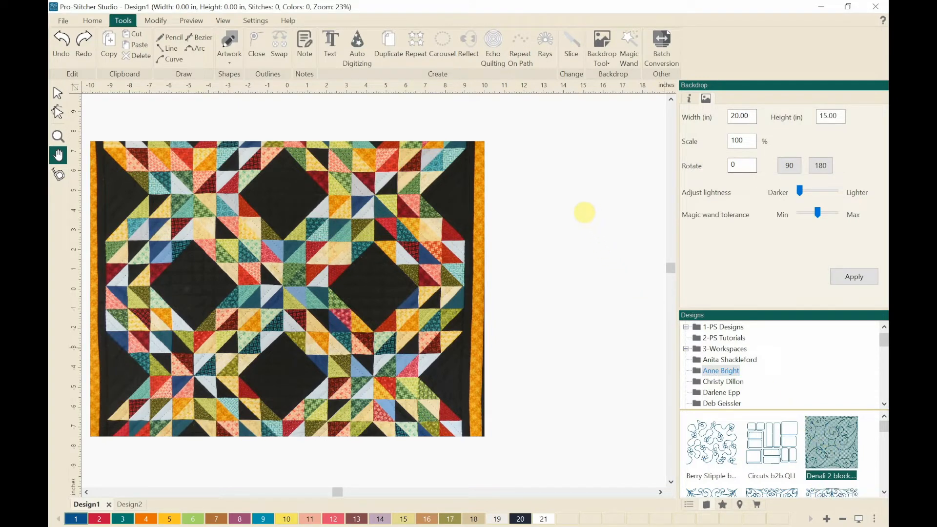
click(547, 183)
key(Escape)
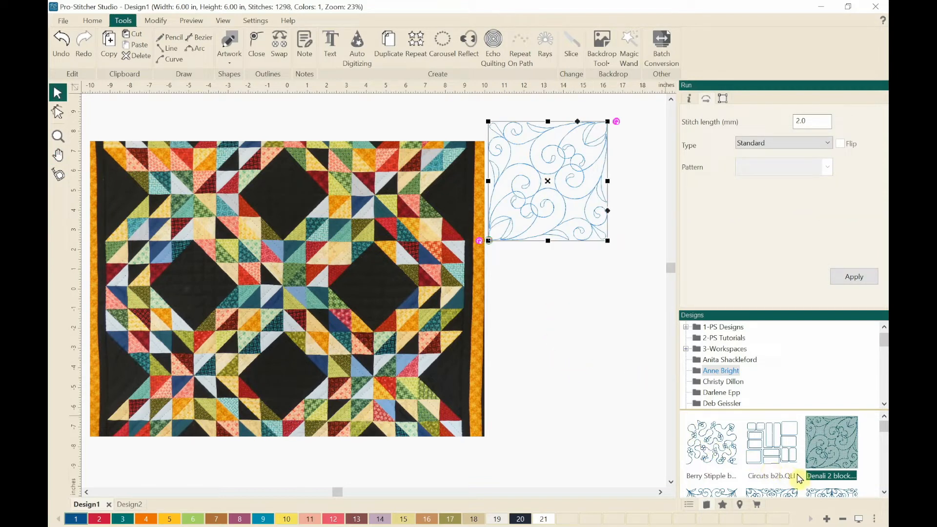
Step: Add one Soft and Sweet b2b design from the same folder in the empty area below the Denali 2 block
scroll(810, 478, down, 1)
scroll(810, 480, down, 4)
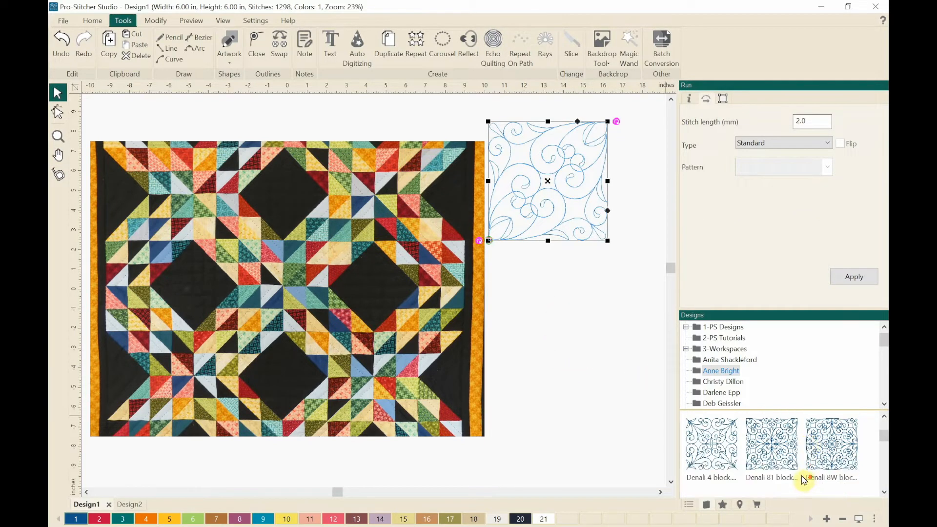
scroll(786, 480, down, 5)
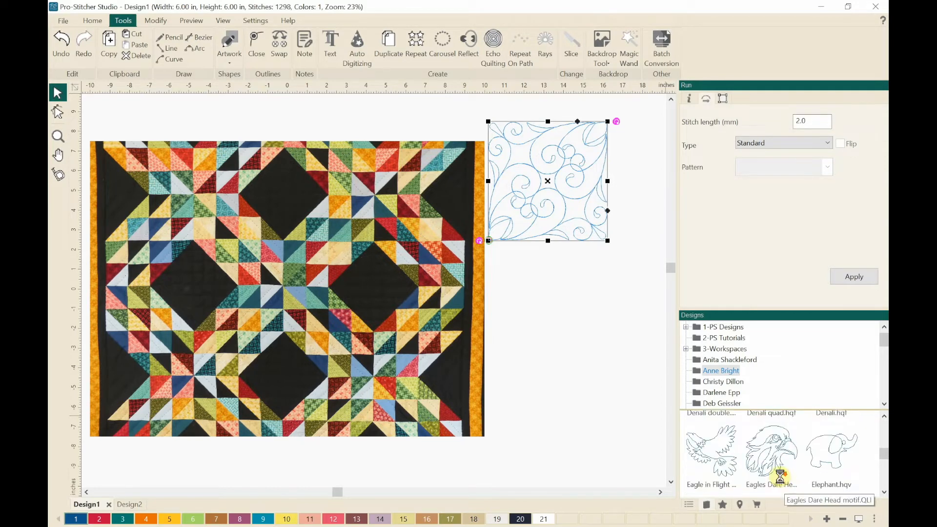
scroll(776, 478, down, 3)
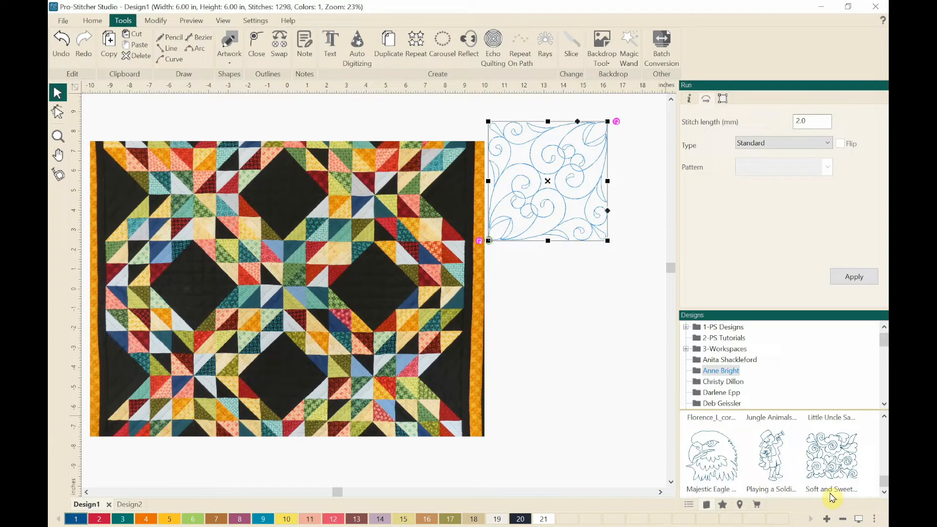
click(826, 462)
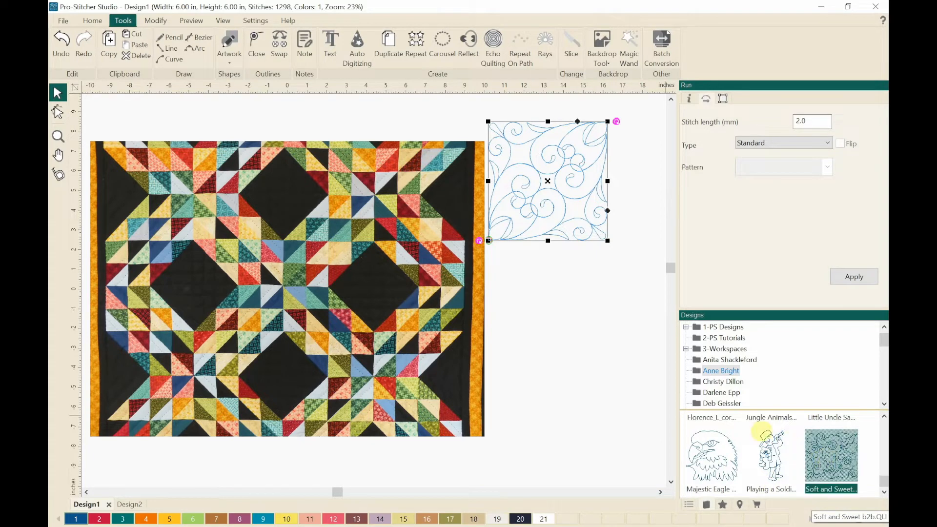
click(565, 342)
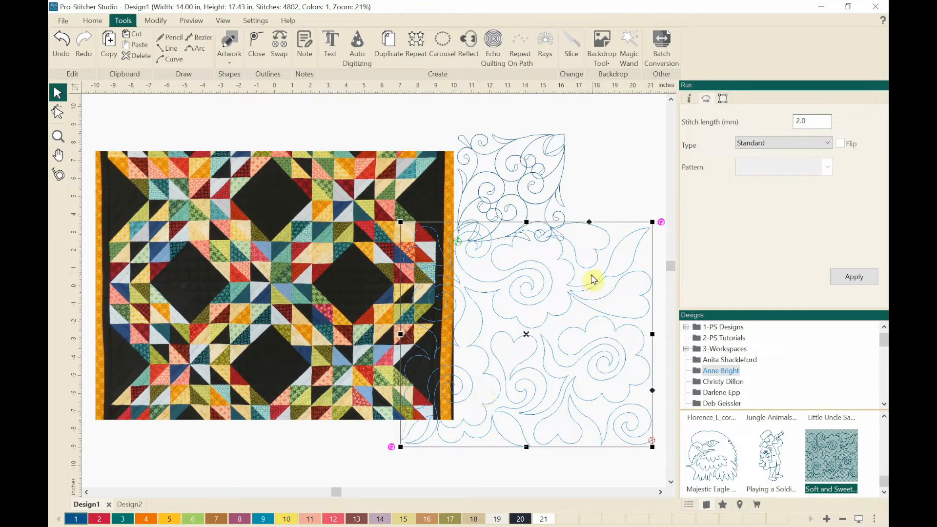
Step: Shrink the Soft and Sweet design to about 4 in wide and the Denali 2 block to about 3.5 in, separating them beside the quilt
drag(652, 222, 580, 332)
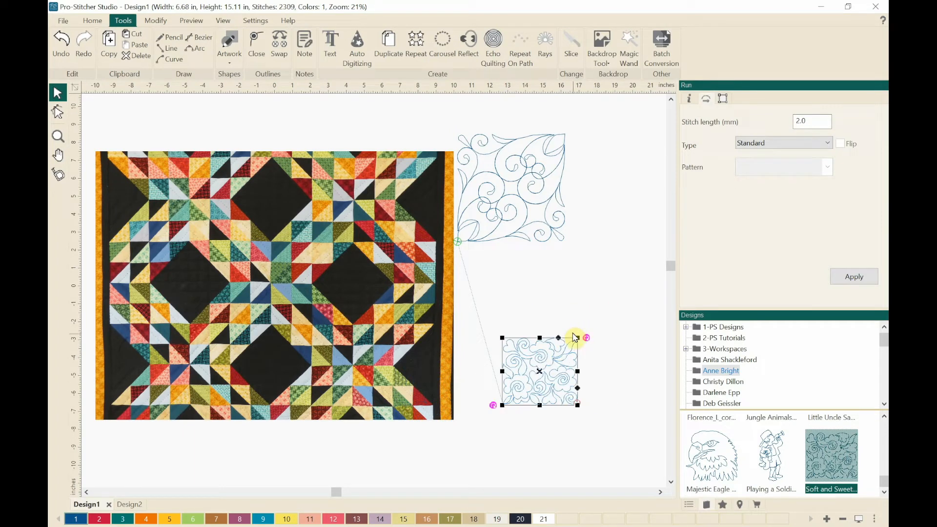
click(542, 190)
drag(564, 133, 519, 180)
drag(504, 211, 567, 227)
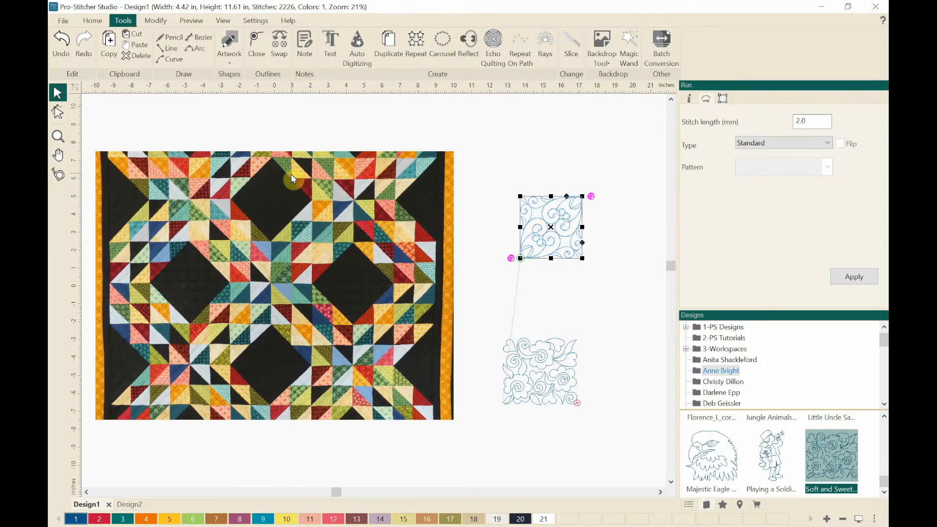
Step: Rotate the Denali 2 block 45 degrees right and shrink it to about 4 in wide to suit the quilt's black diamonds
click(257, 192)
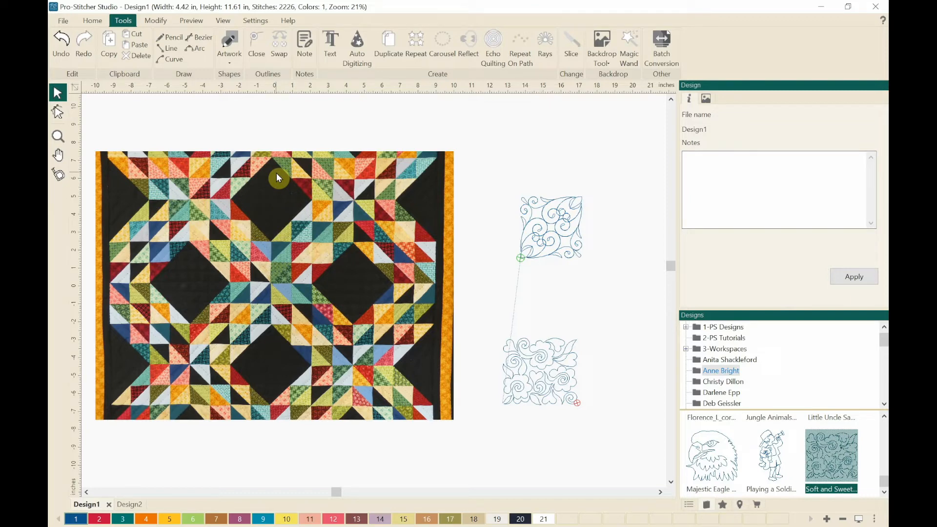
click(546, 228)
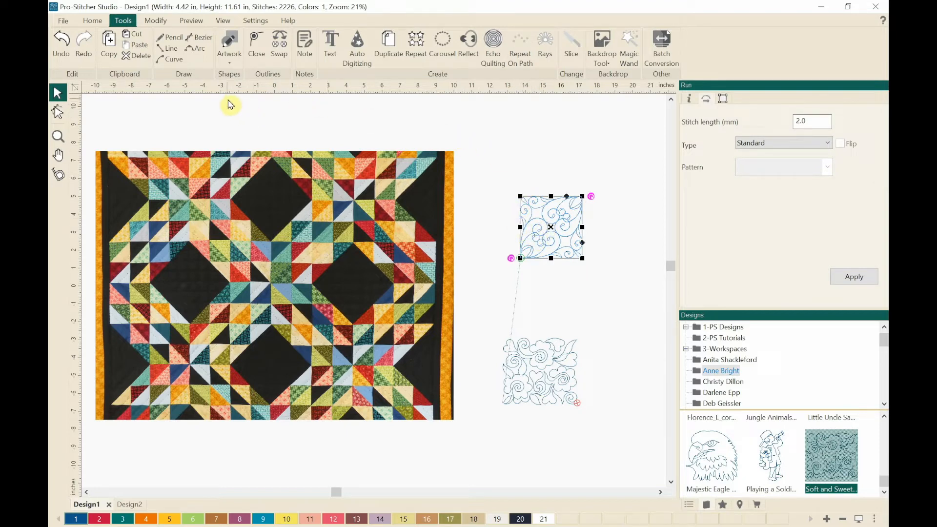
click(156, 21)
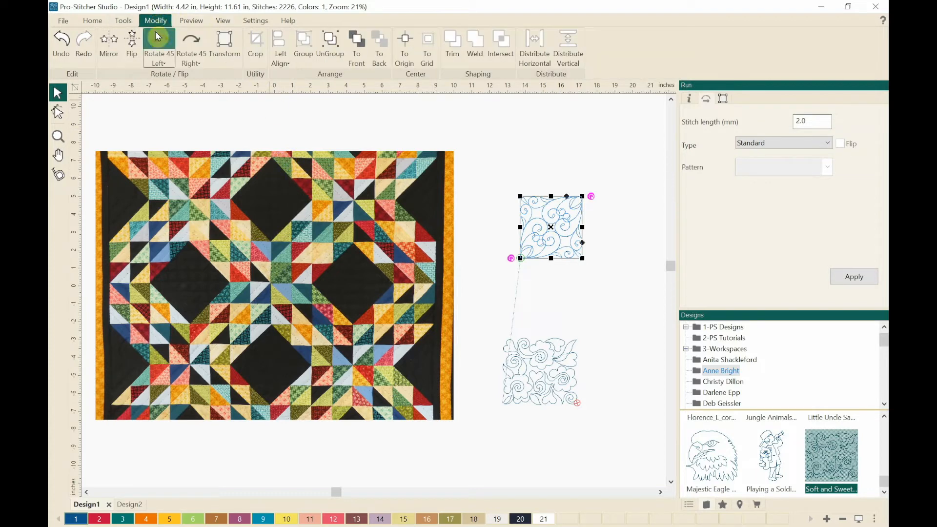
click(192, 47)
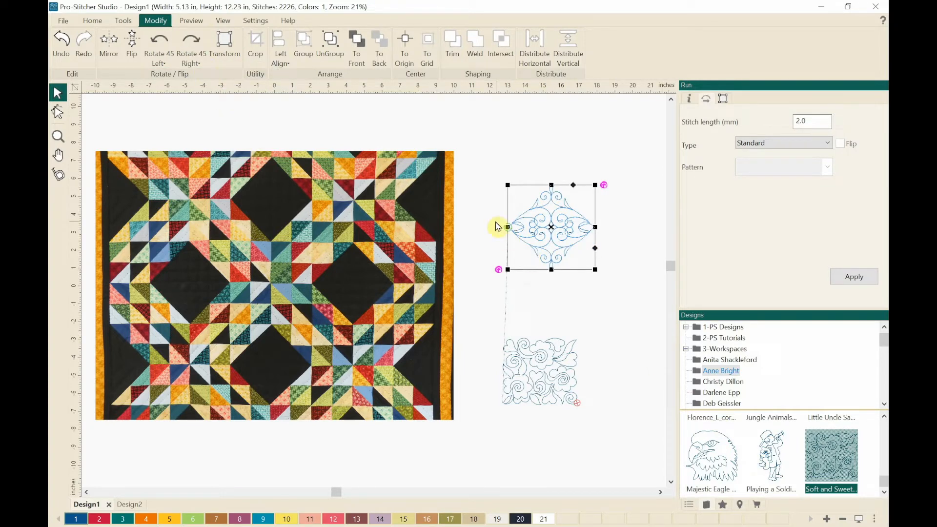
drag(595, 185, 579, 200)
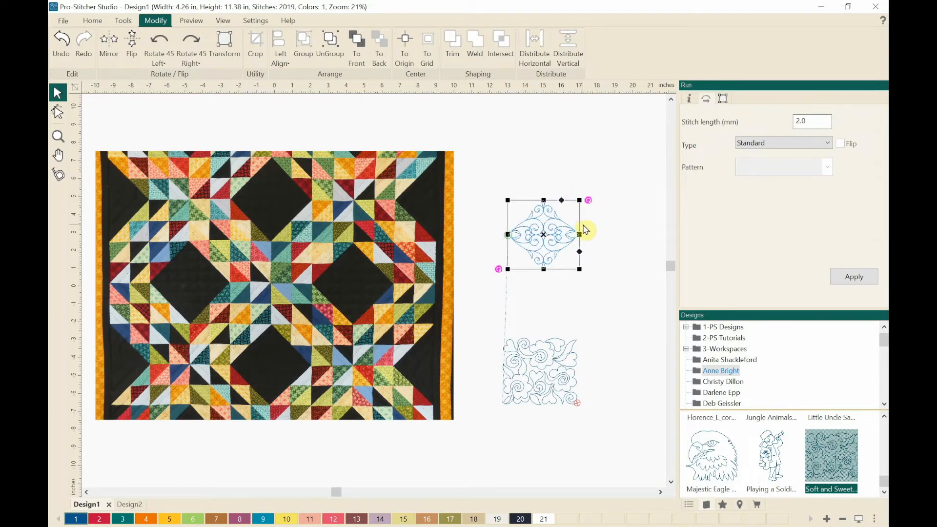
Step: Rotate the Soft and Sweet design 45 degrees right and shrink it to about 4.5 in wide
click(529, 369)
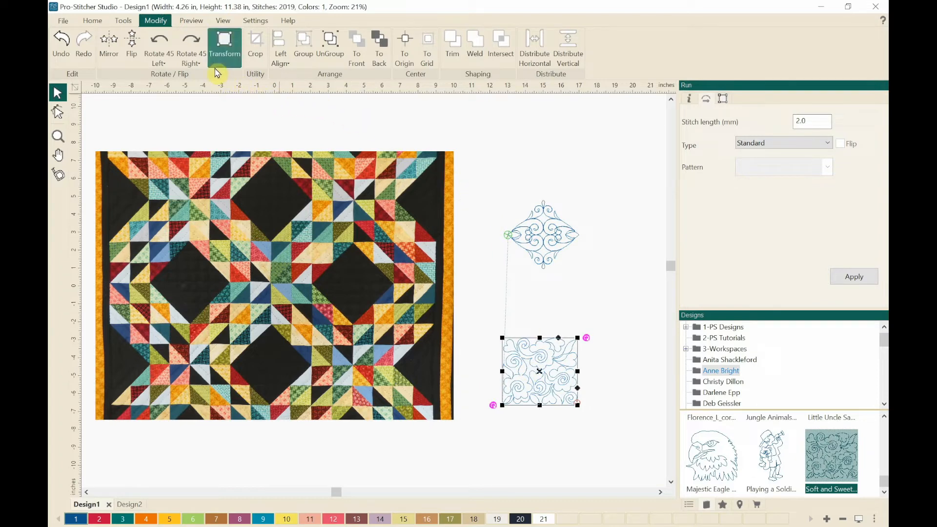
click(188, 49)
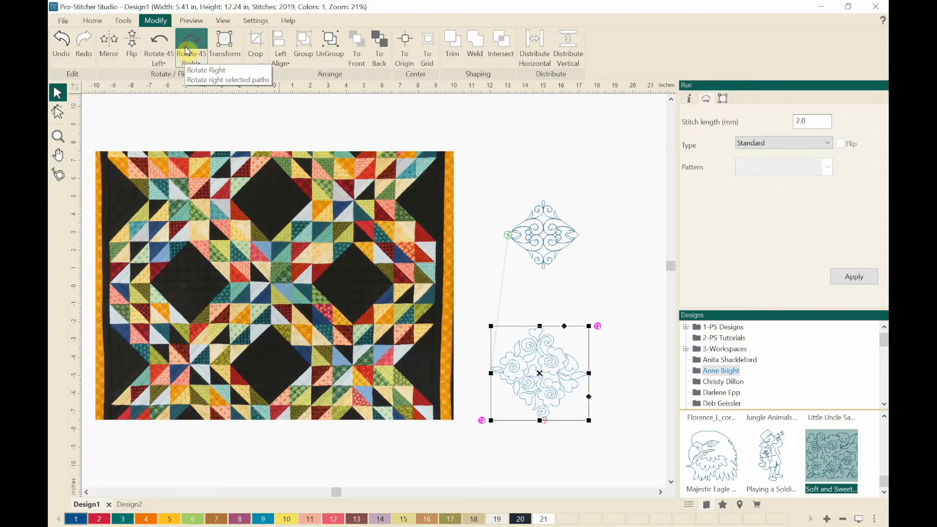
click(190, 63)
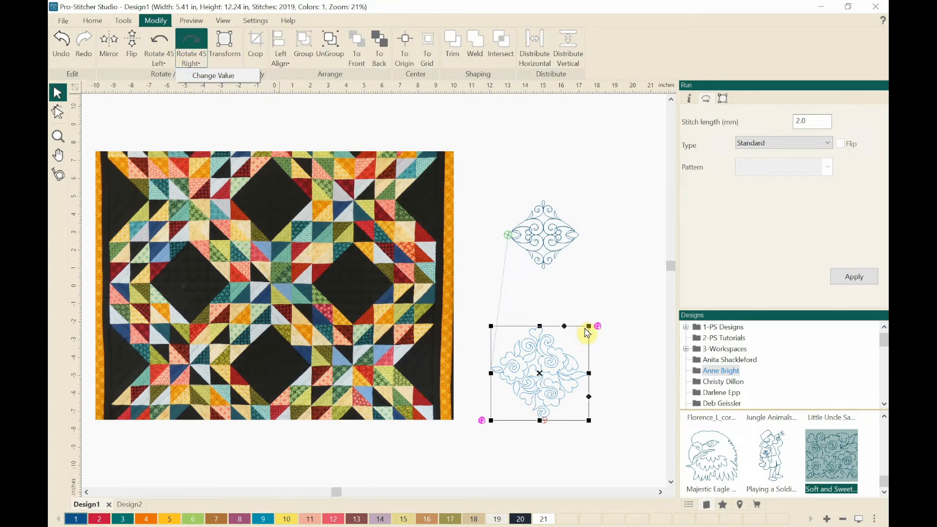
drag(589, 325, 573, 341)
Step: Move the Denali 2 block onto the quilt's upper black diamond and the Soft and Sweet design onto the right one
drag(553, 380, 273, 203)
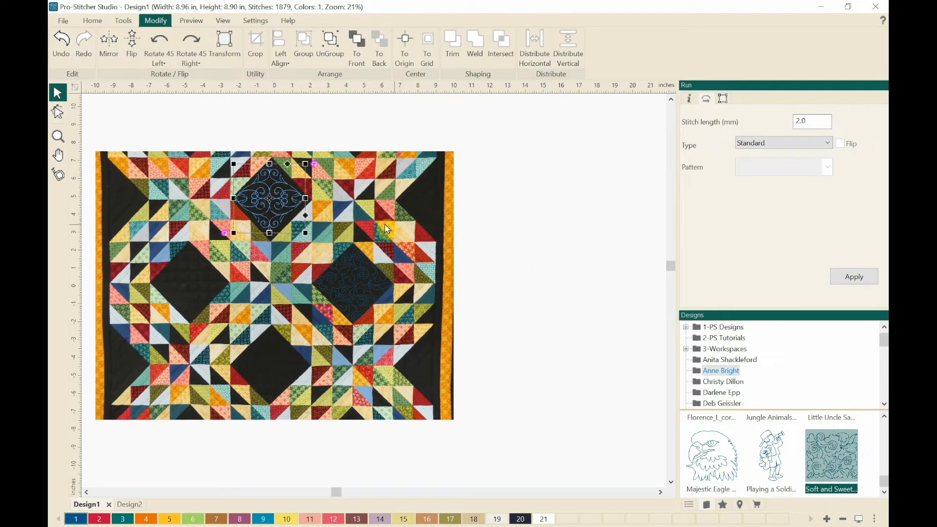
click(422, 228)
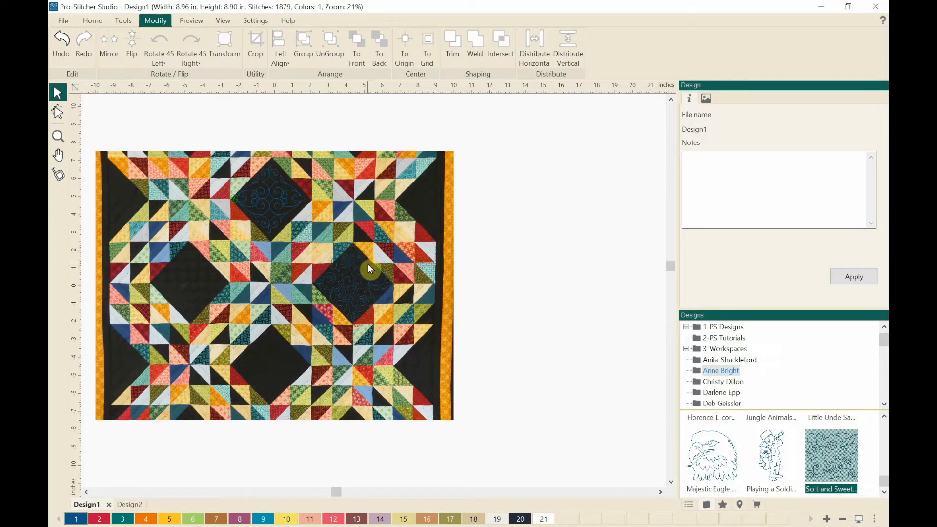
click(126, 21)
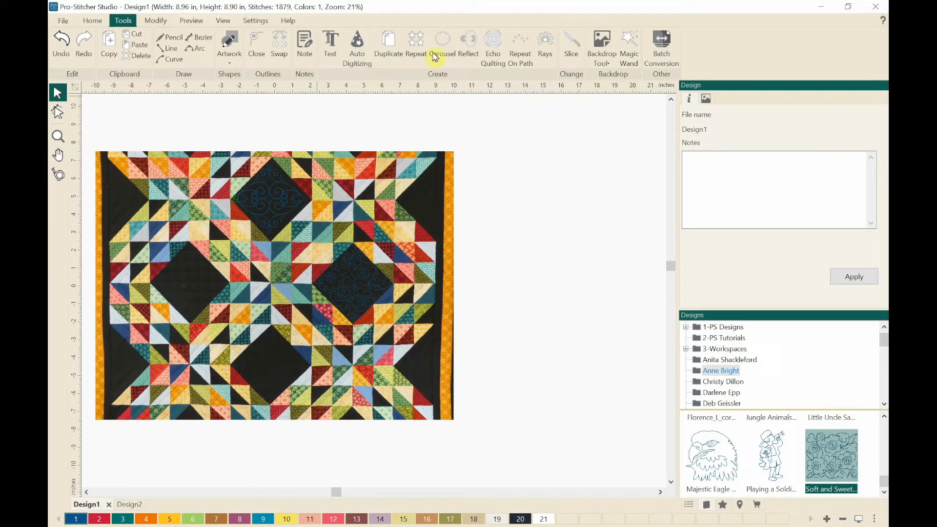
Step: Lighten the quilt photo backdrop strongly so the two placed designs stand out, and delete the backdrop from Design1
click(599, 61)
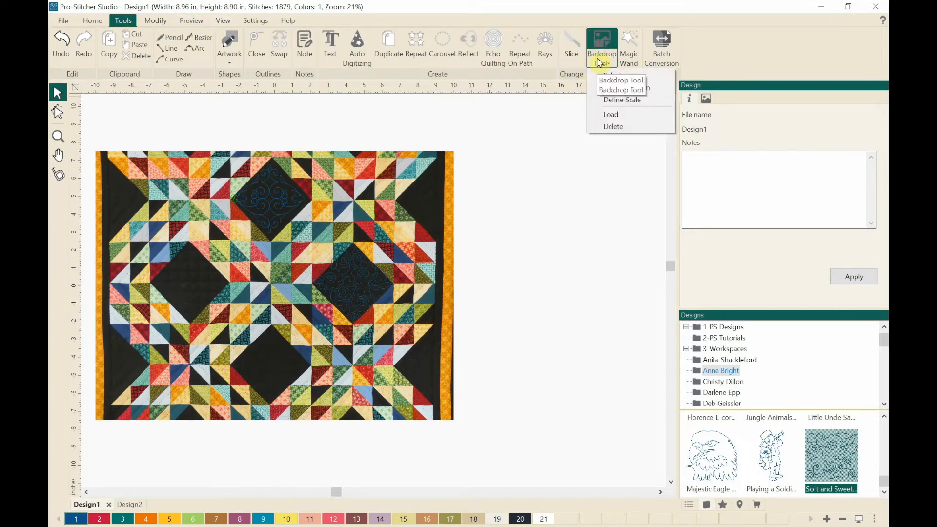
click(631, 105)
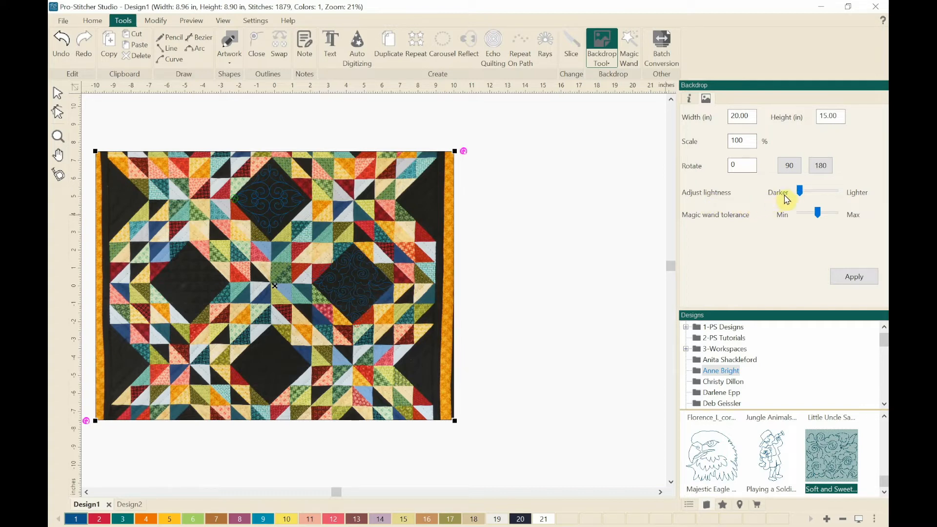
click(800, 195)
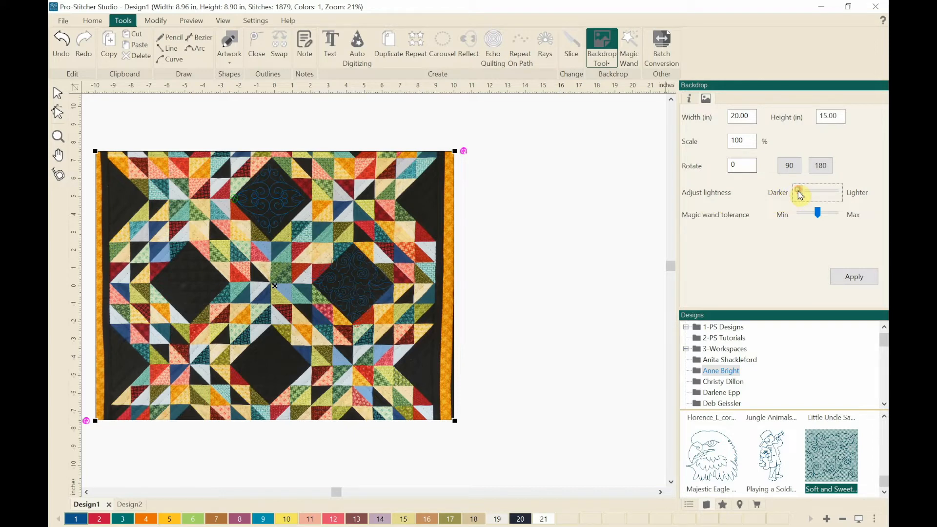
drag(799, 195, 818, 195)
drag(826, 191, 827, 192)
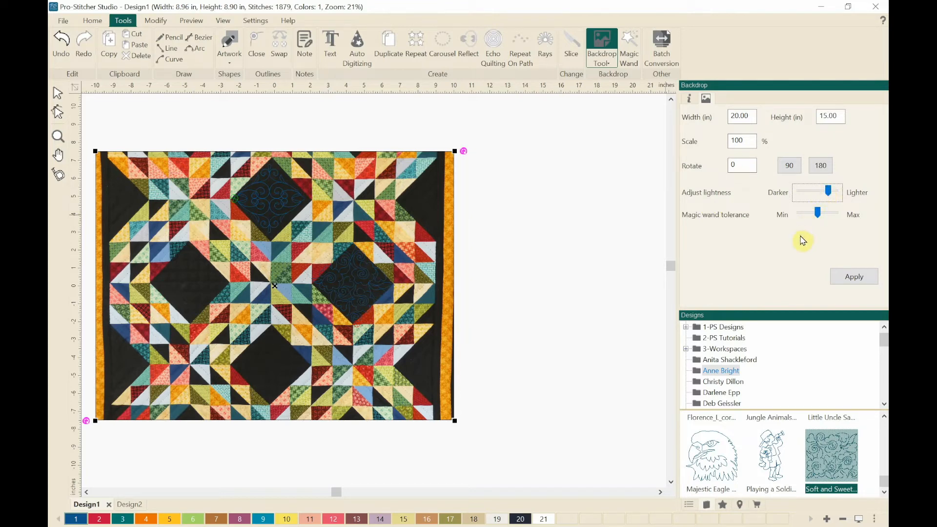
click(845, 281)
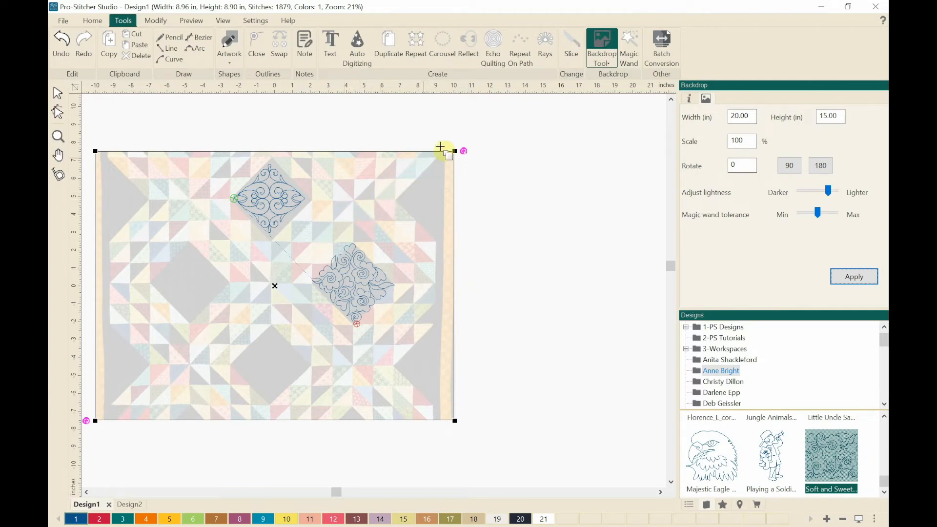
click(600, 63)
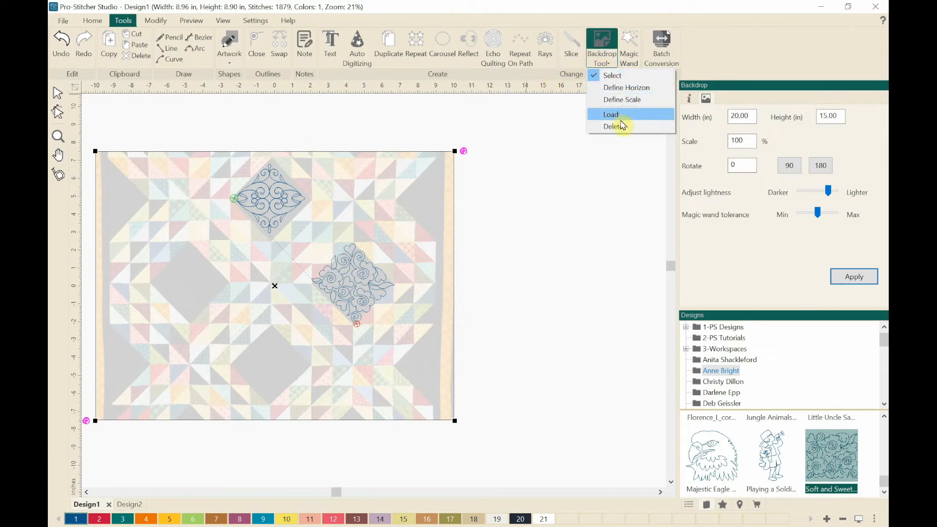
click(619, 127)
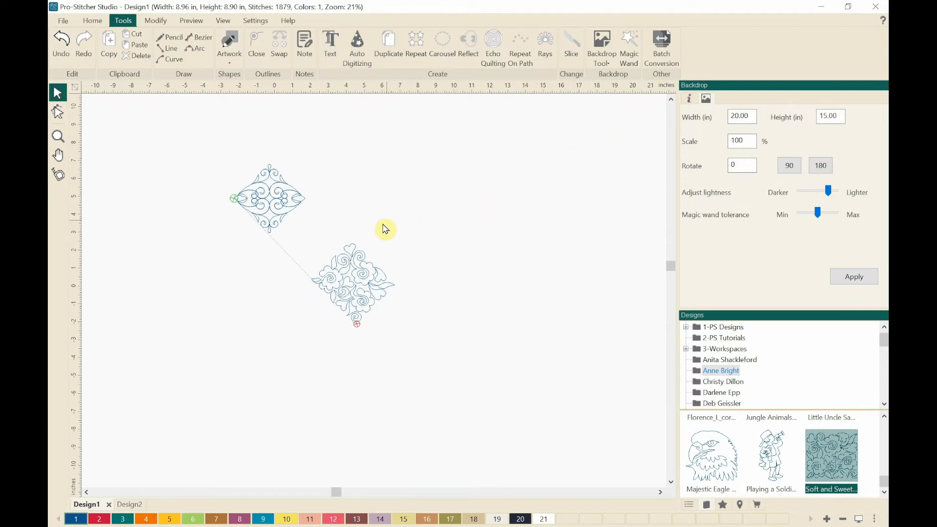
Step: Trace the large orange flower of the floral fabric backdrop in Design2 with the Pencil tool as one line drawing about 1.5 in wide
click(130, 505)
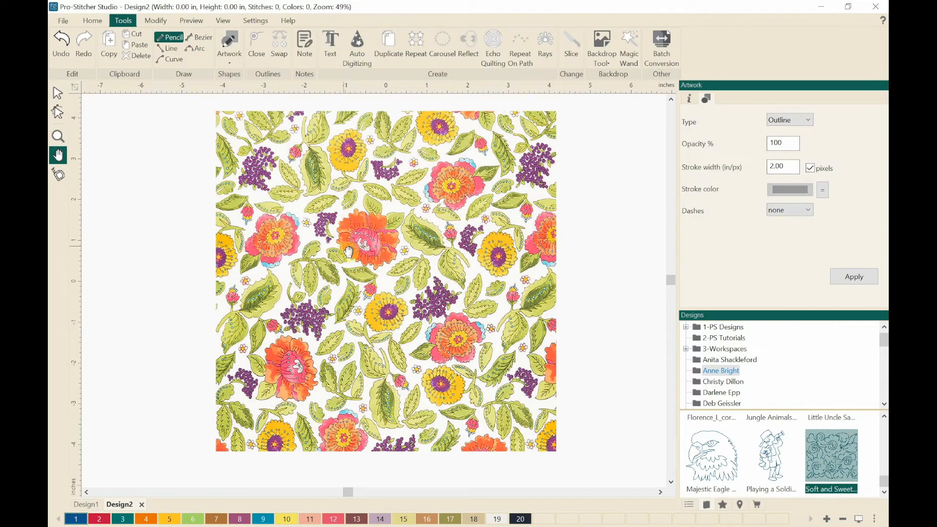
scroll(374, 335, up, 1)
scroll(375, 335, up, 4)
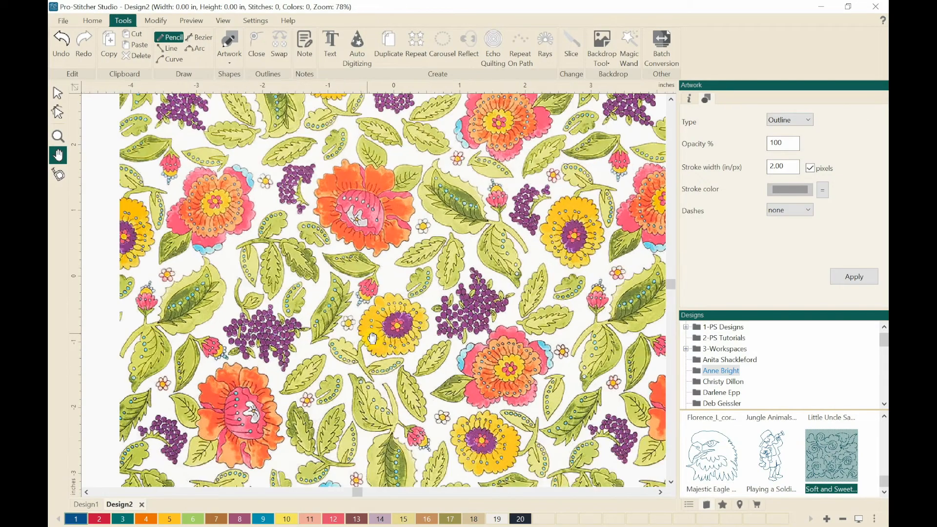
scroll(369, 281, up, 2)
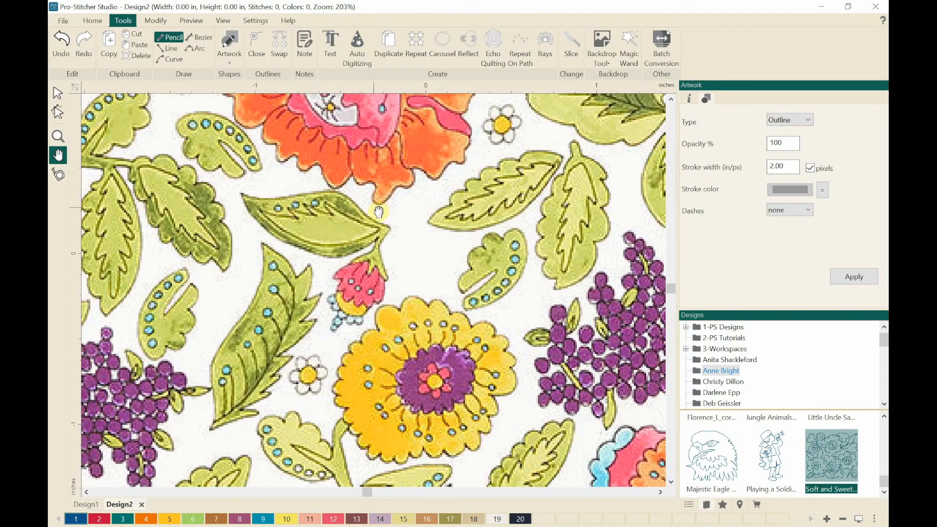
drag(382, 207, 410, 405)
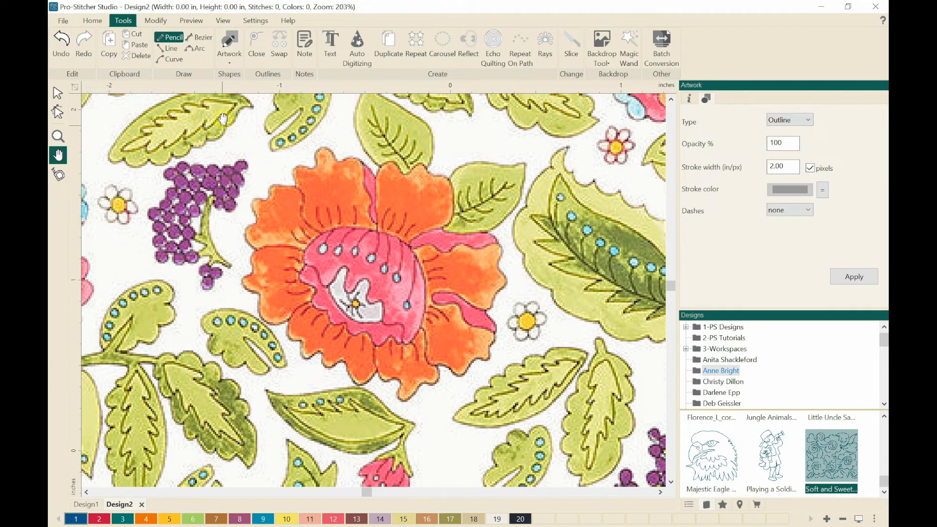
click(58, 93)
click(171, 38)
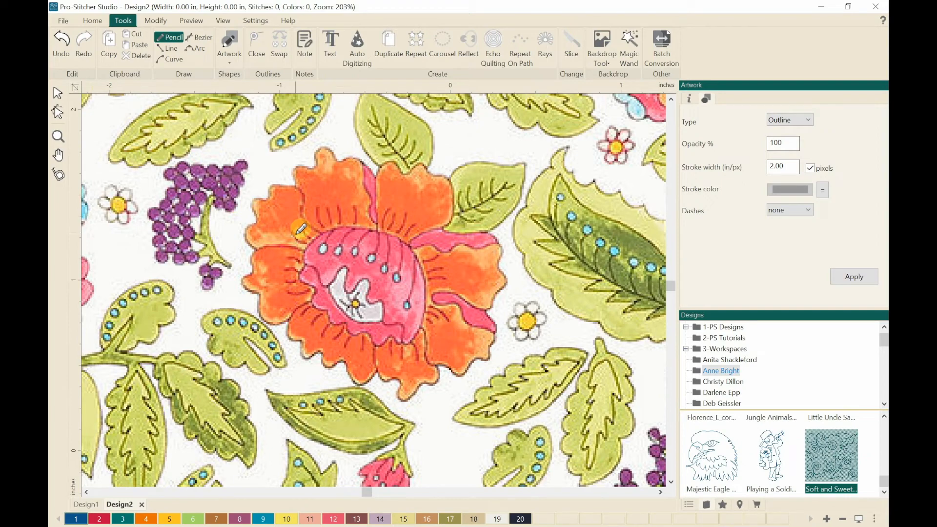
mouse_move(324, 229)
mouse_down()
mouse_move(303, 187)
mouse_move(286, 183)
mouse_move(256, 200)
mouse_move(249, 242)
mouse_move(299, 242)
mouse_move(306, 253)
mouse_move(263, 246)
mouse_move(245, 280)
mouse_move(274, 328)
mouse_move(312, 300)
mouse_move(284, 329)
mouse_move(300, 342)
mouse_move(302, 360)
mouse_move(325, 356)
mouse_move(331, 369)
mouse_move(344, 366)
mouse_move(368, 384)
mouse_move(398, 380)
mouse_move(409, 397)
mouse_move(442, 367)
mouse_move(428, 327)
mouse_move(437, 359)
mouse_move(458, 365)
mouse_move(485, 354)
mouse_move(496, 313)
mouse_move(439, 291)
mouse_move(488, 305)
mouse_move(508, 280)
mouse_move(501, 238)
mouse_move(442, 220)
mouse_move(413, 237)
mouse_move(437, 229)
mouse_move(454, 200)
mouse_move(449, 178)
mouse_move(389, 194)
mouse_move(408, 177)
mouse_move(390, 160)
mouse_move(380, 172)
mouse_move(381, 215)
mouse_move(385, 176)
mouse_move(365, 163)
mouse_move(336, 162)
mouse_move(331, 151)
mouse_move(292, 171)
mouse_move(301, 212)
mouse_move(326, 234)
mouse_move(308, 266)
mouse_move(312, 290)
mouse_move(356, 328)
mouse_move(417, 326)
mouse_move(436, 276)
mouse_move(407, 239)
mouse_move(349, 218)
mouse_move(320, 231)
mouse_up()
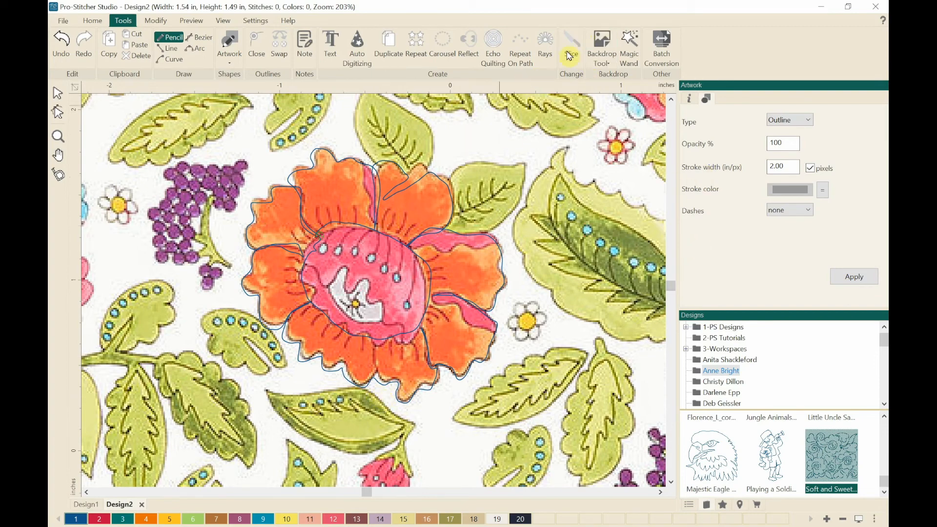
Step: Lighten the floral fabric backdrop to near the lightest setting so the traced flower outline stands out
click(605, 69)
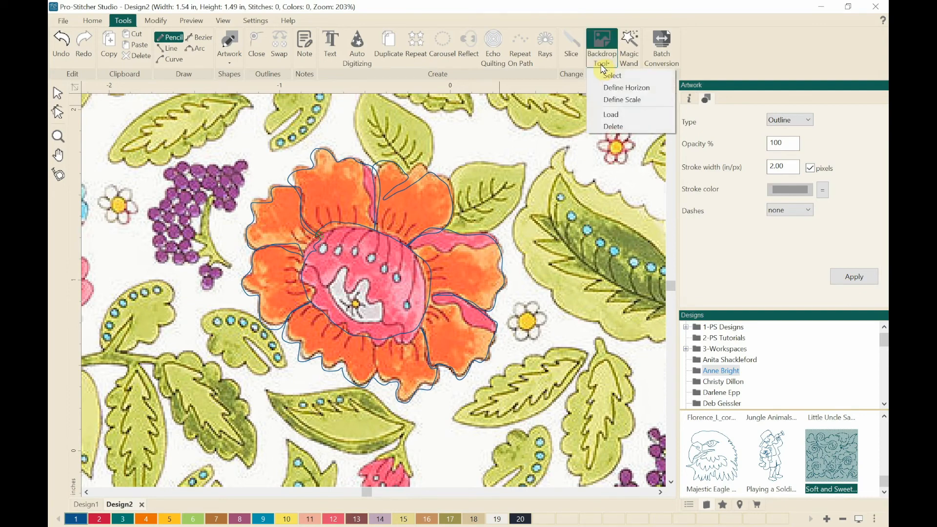
click(656, 105)
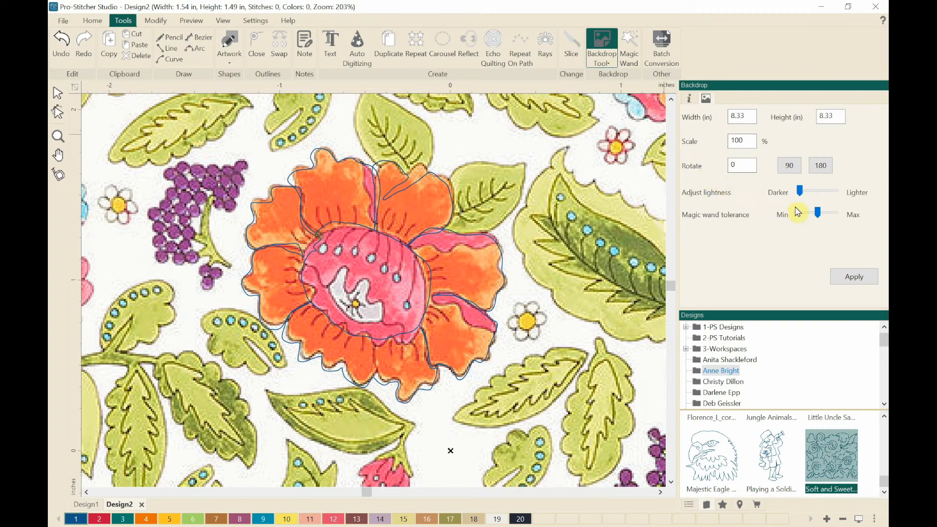
click(801, 192)
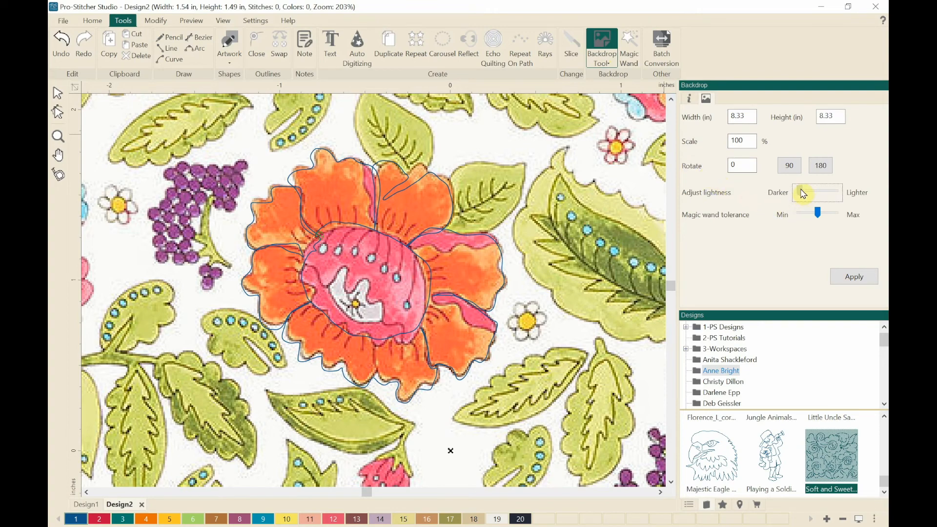
drag(813, 191, 833, 193)
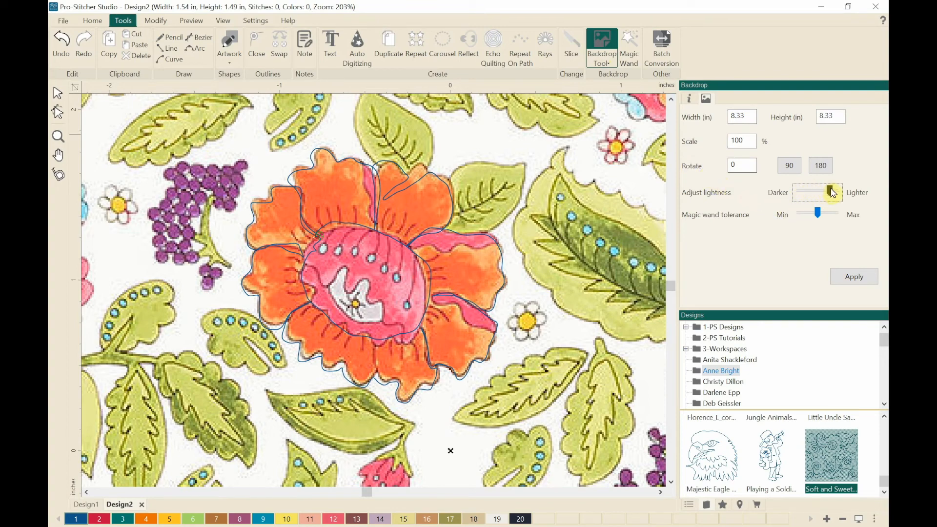
click(849, 279)
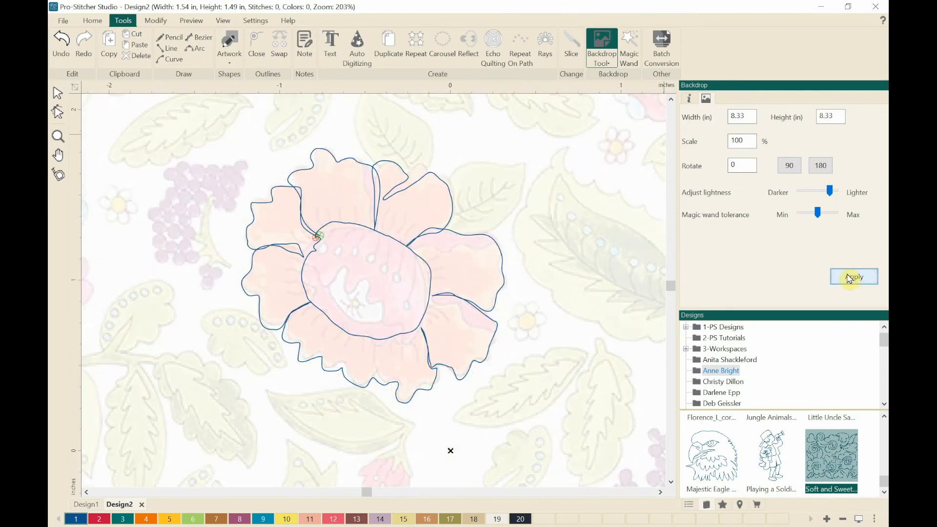